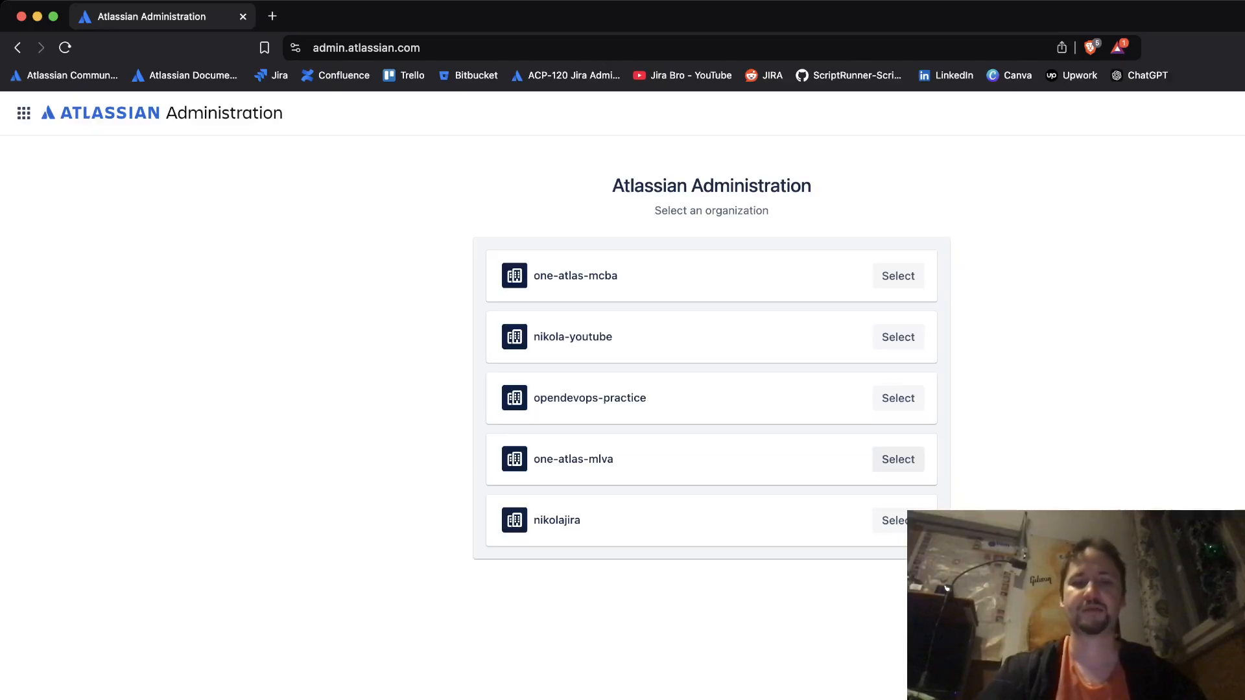
Step: Start adding a product to the one-atlas-mcba organization and choose Jira as the product
left_click(898, 275)
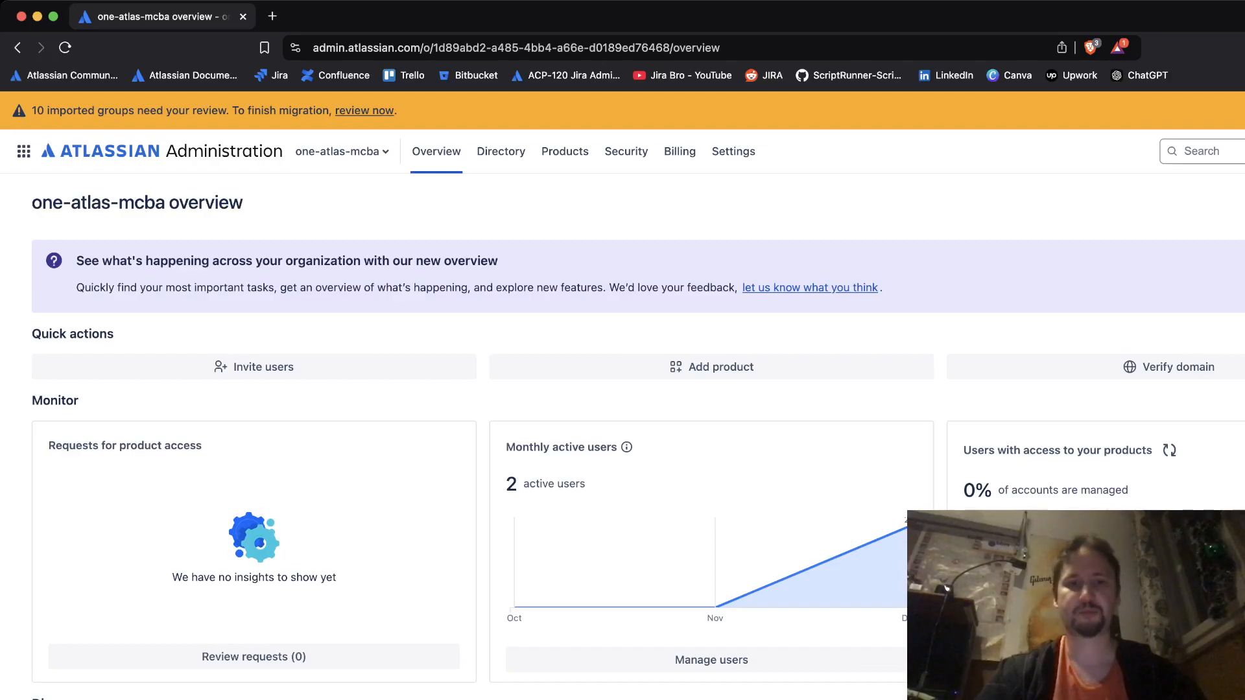
left_click(565, 151)
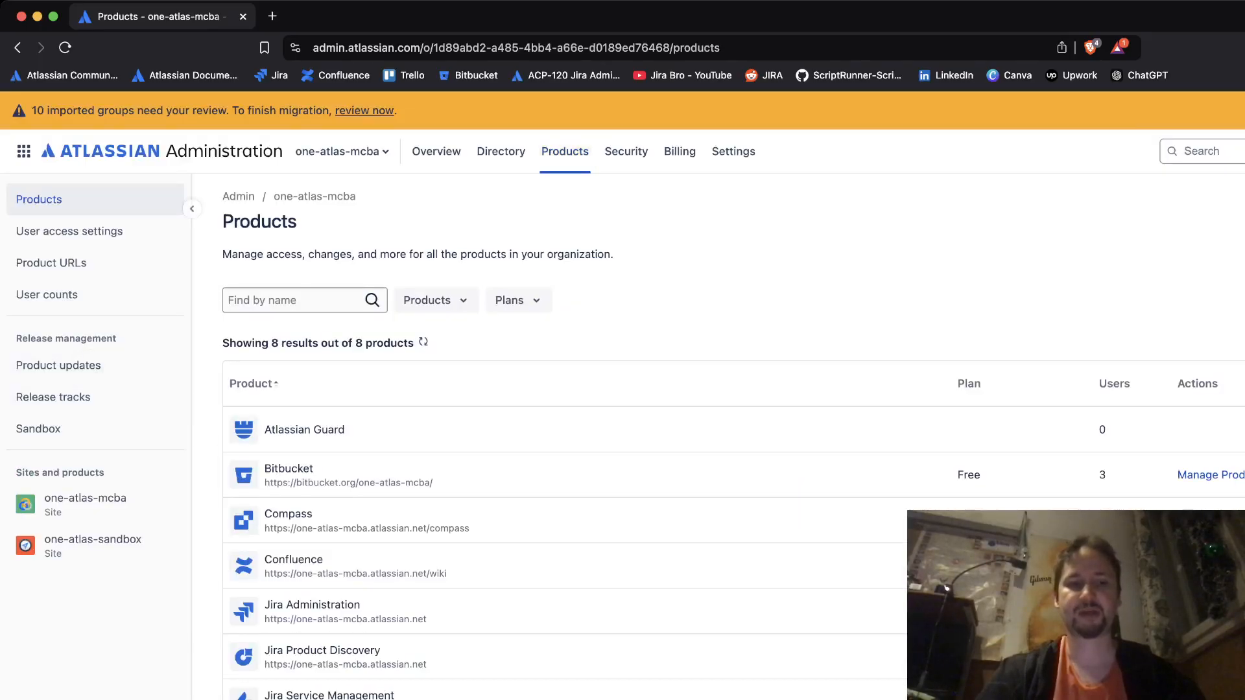
mouse_move(23, 473)
left_mouse_down()
mouse_move(105, 474)
mouse_move(16, 473)
left_mouse_up()
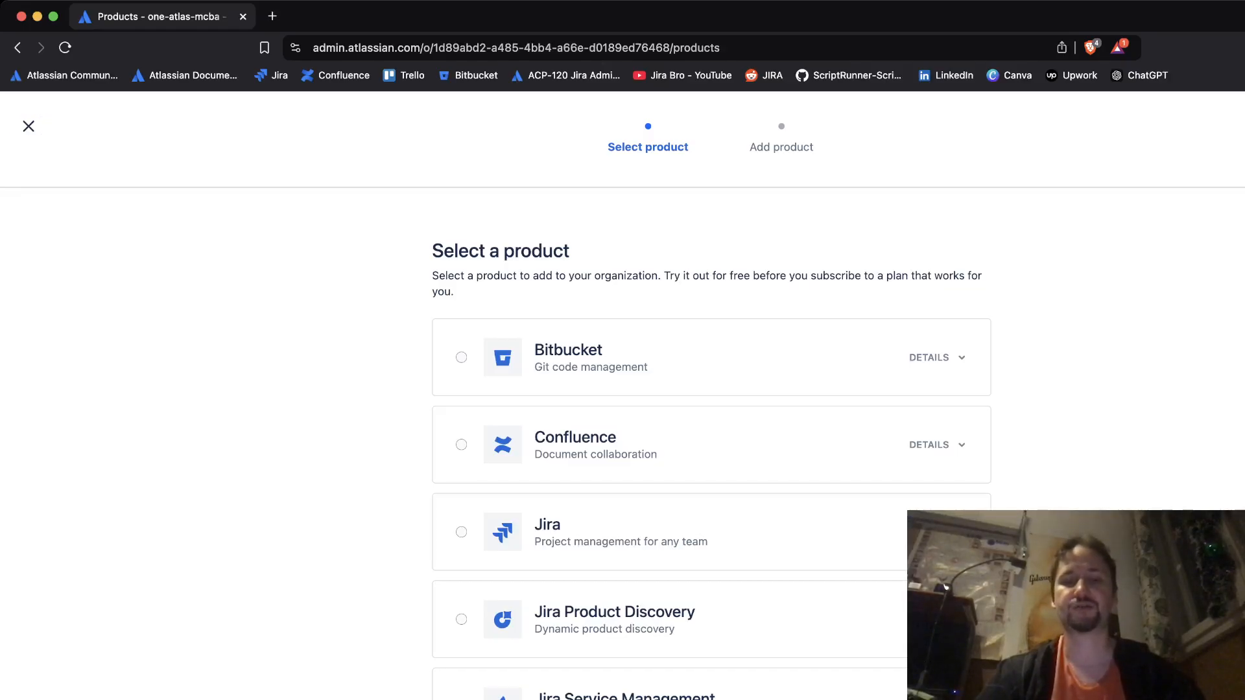
left_click(461, 531)
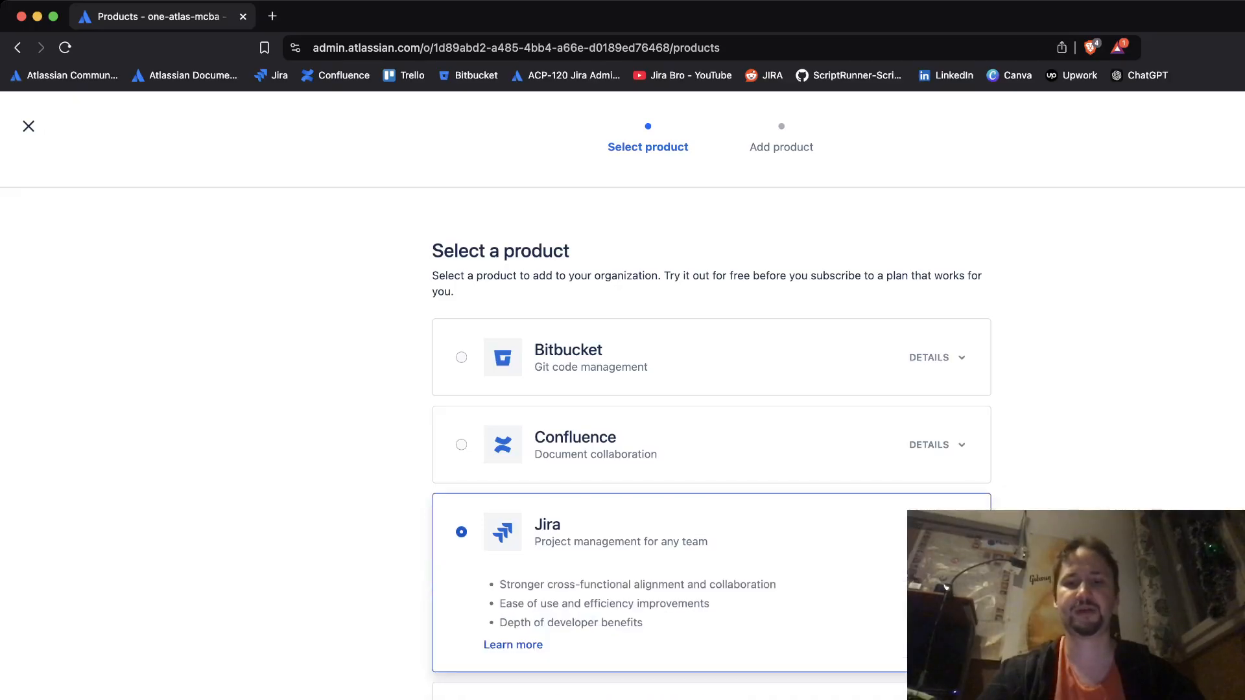
left_click(937, 531)
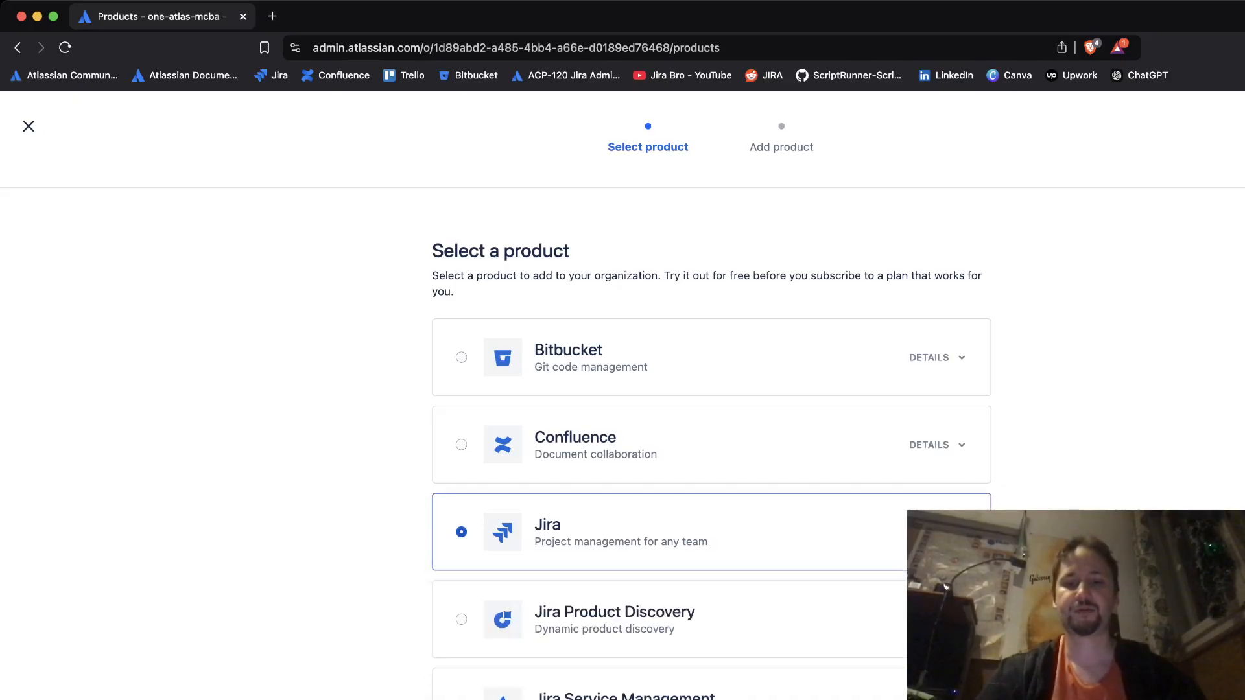
left_click(965, 687)
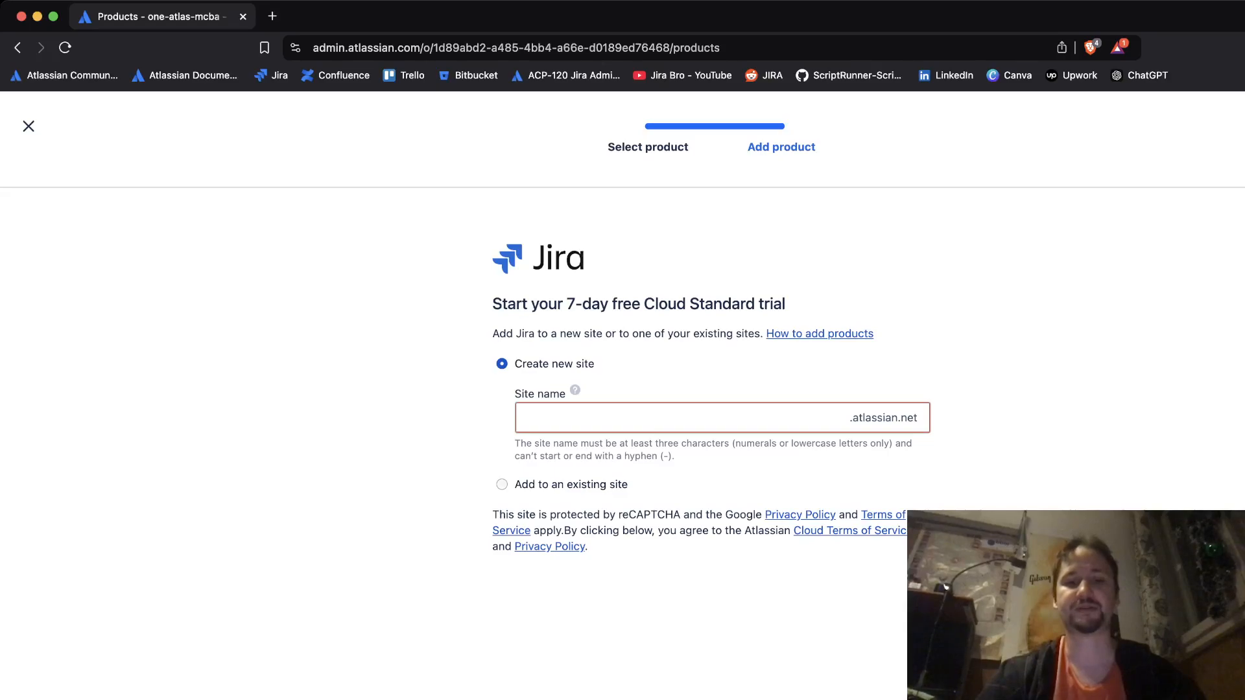
Step: Create a new site named jira-bro-youtube for the Jira Cloud Standard trial
left_click(574, 484)
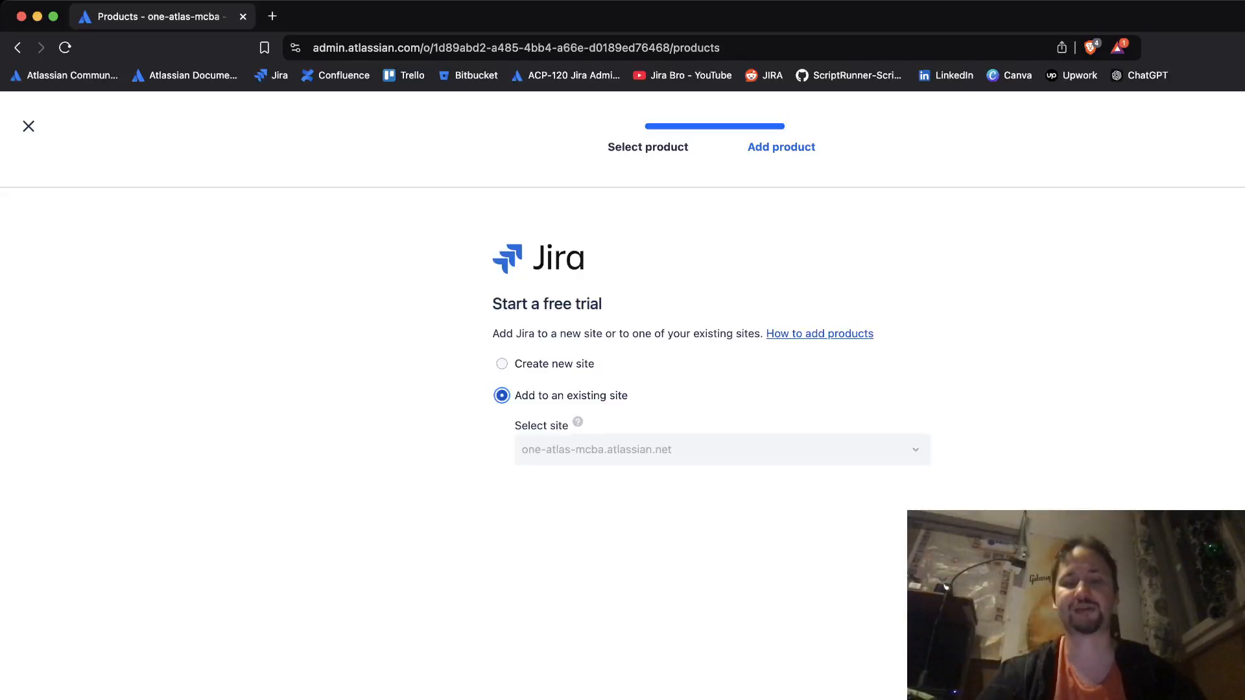
key("Up")
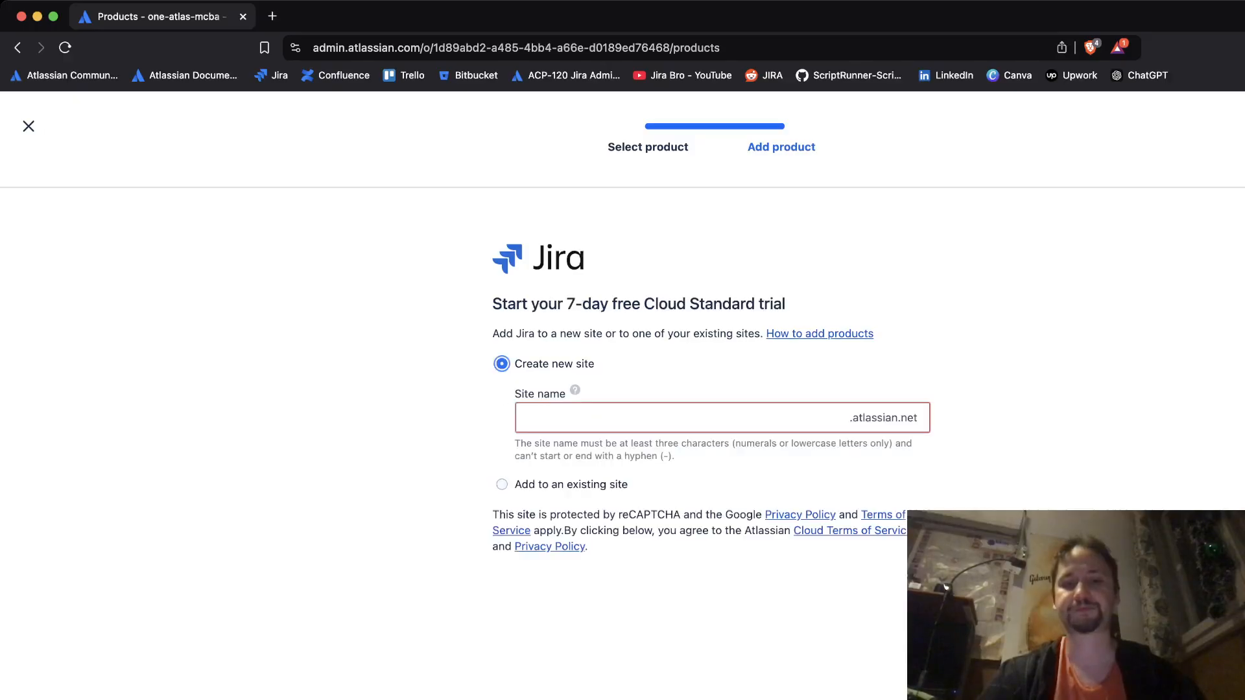
key("Tab")
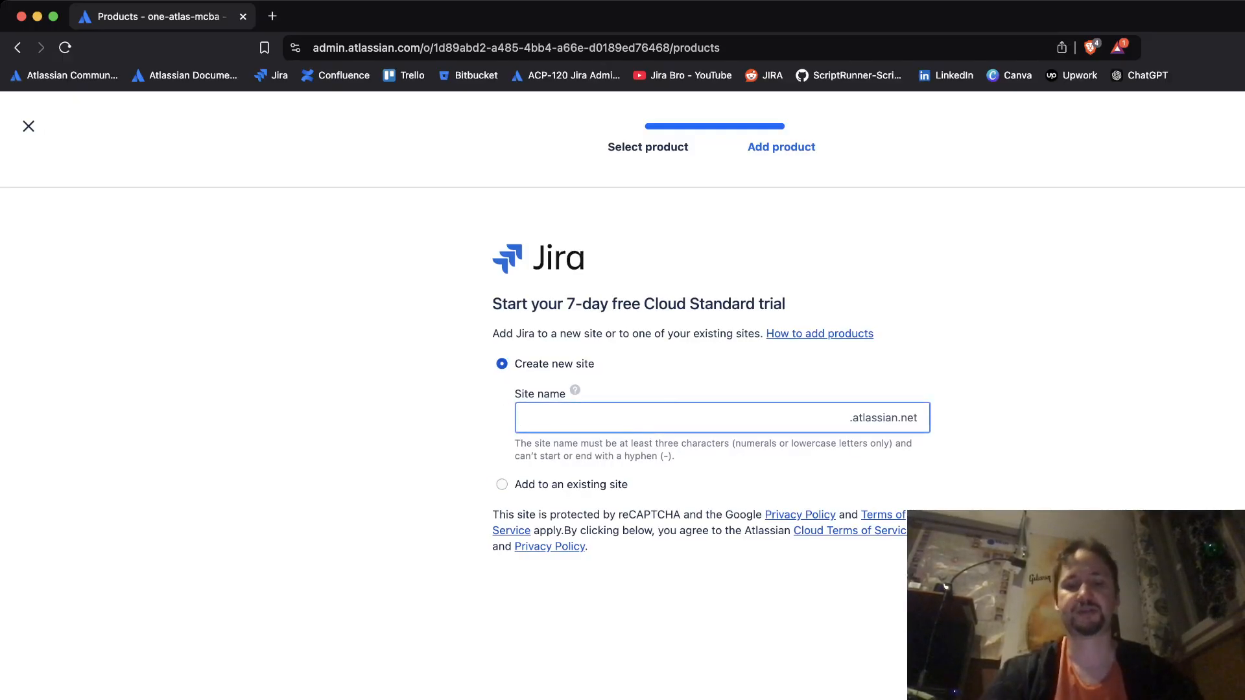
type("jira-")
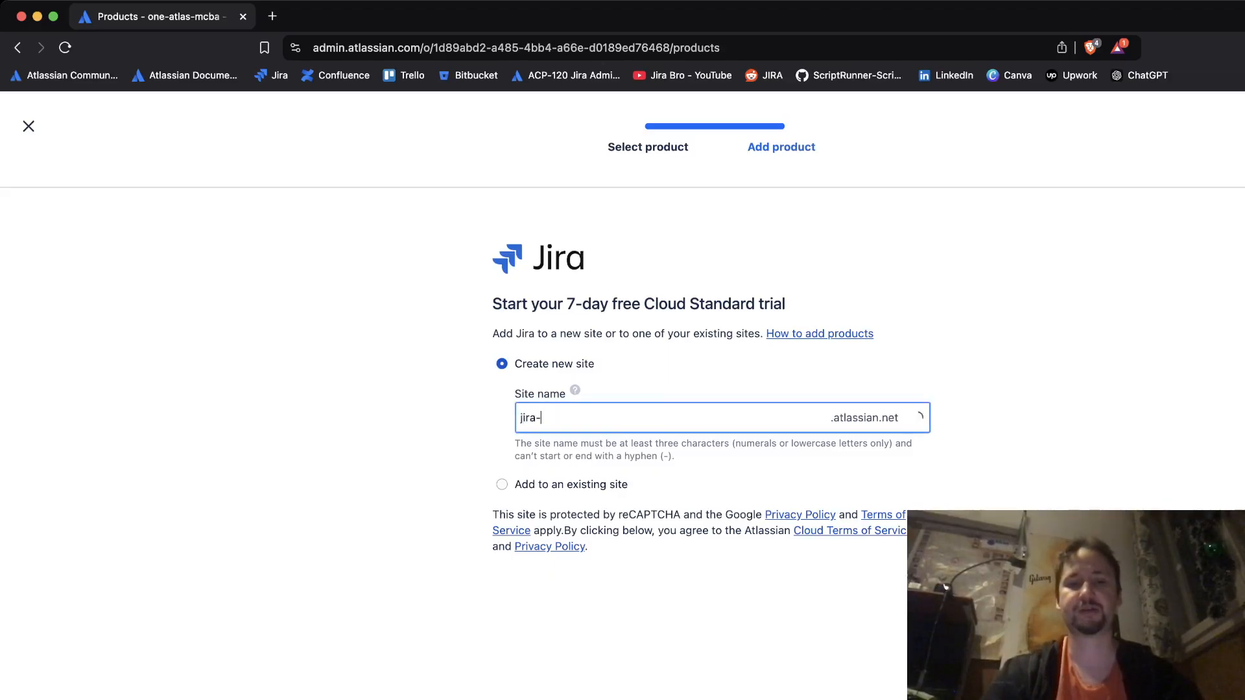
type("bro-")
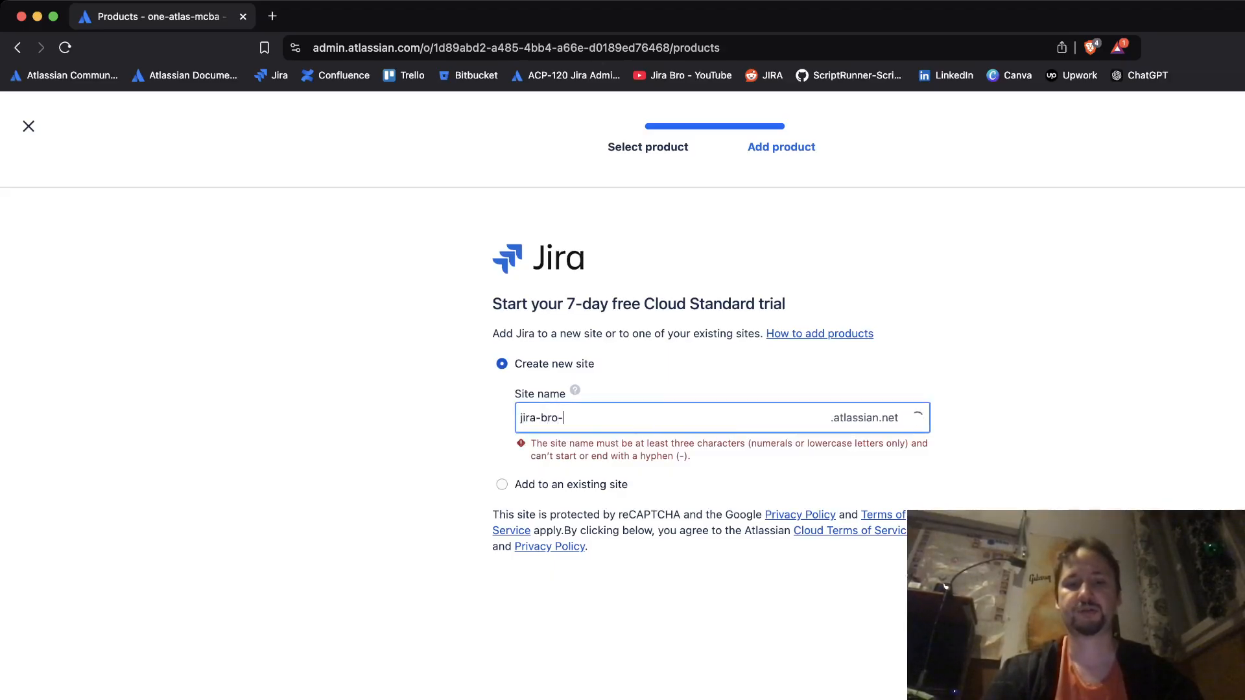
type("youtube")
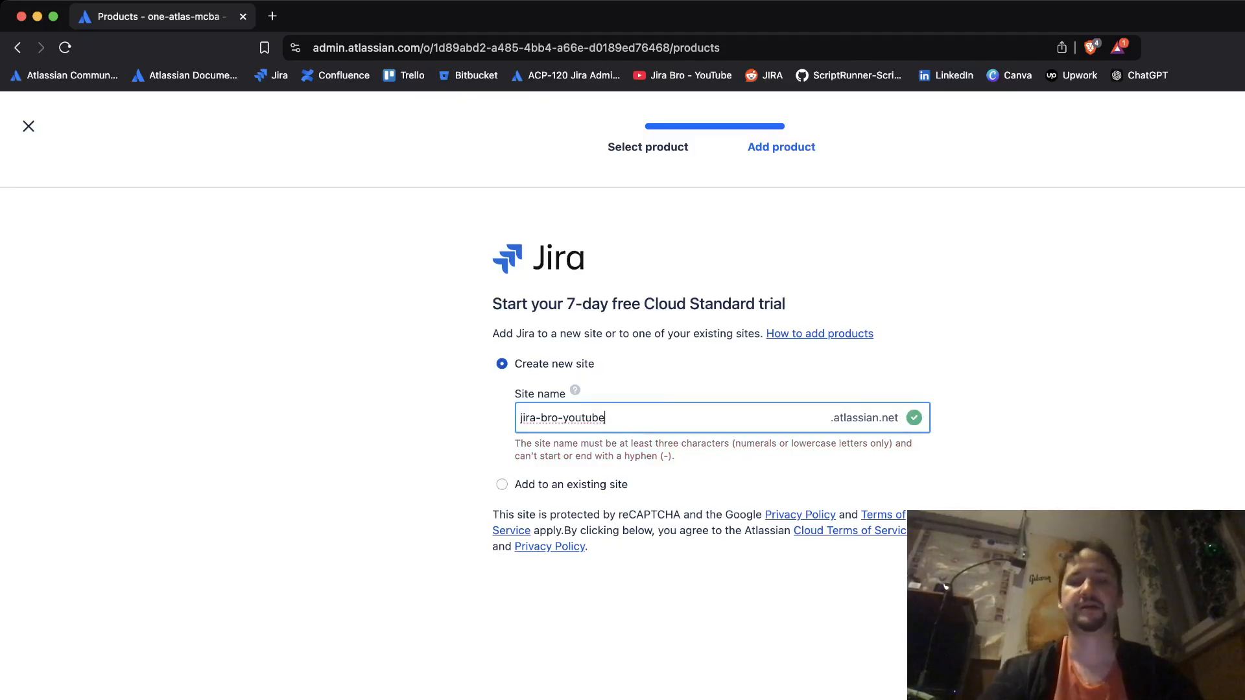
key("Return")
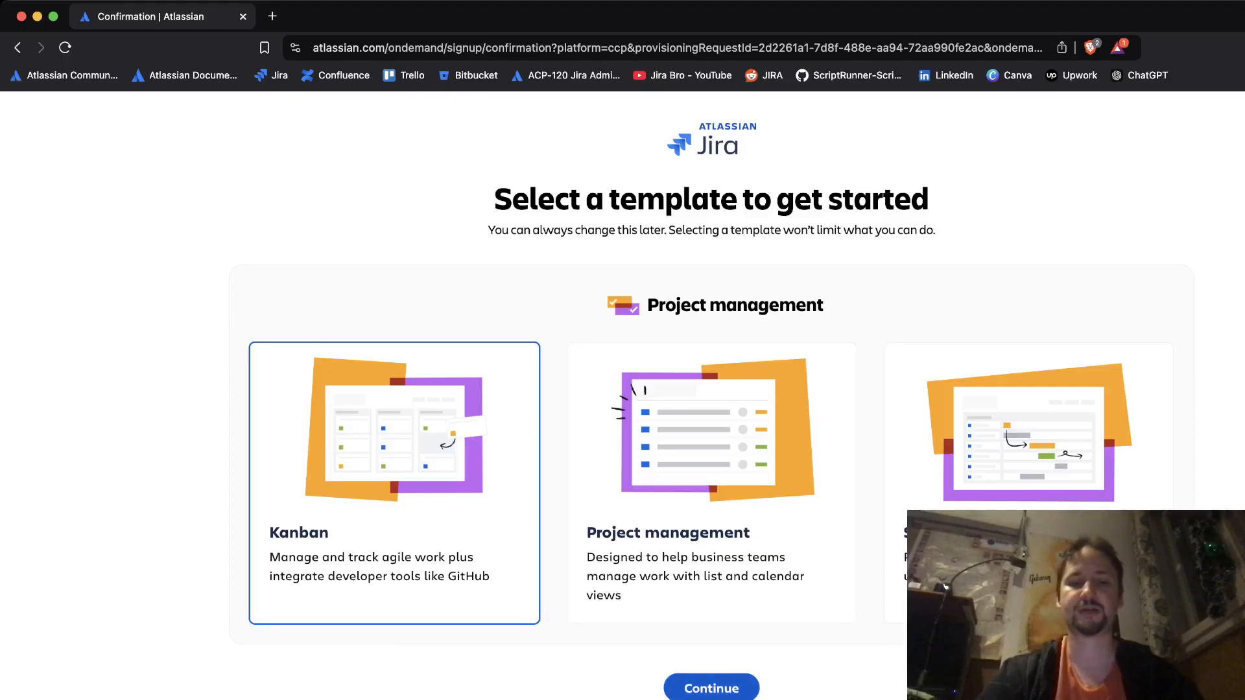
Step: Continue with the Kanban template, set Jira familiarity to Familiar and name the project Kanban
left_click(711, 688)
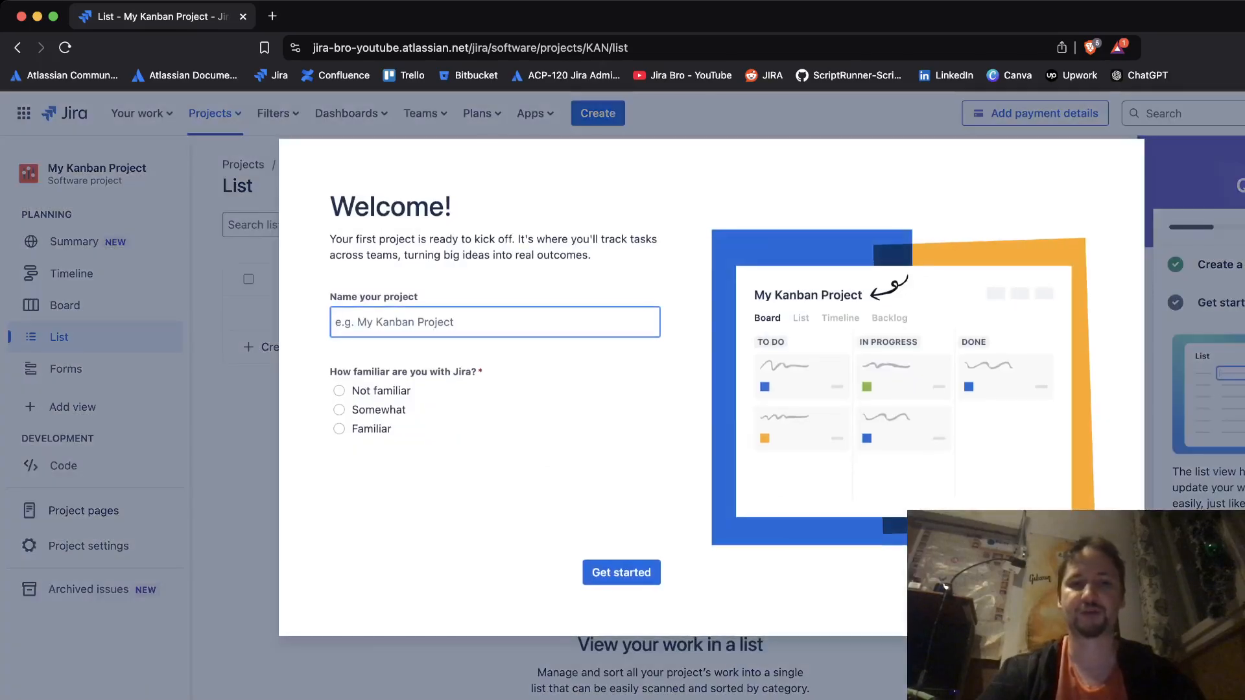
left_click(338, 429)
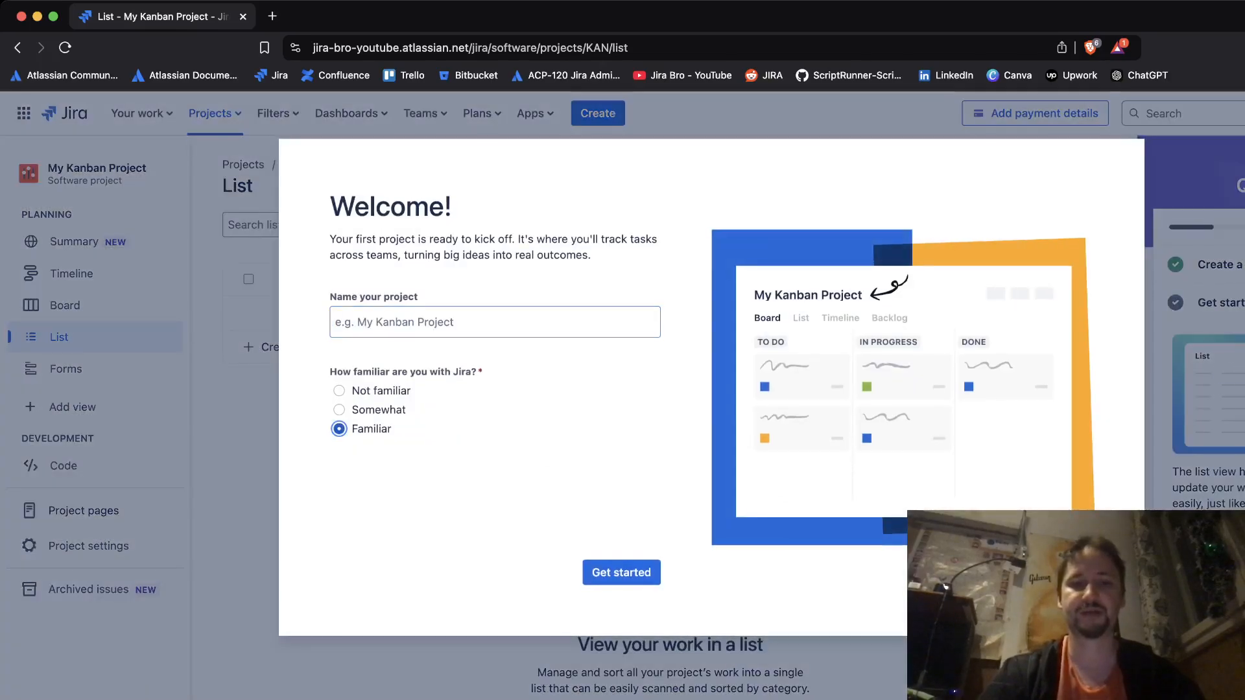
type("Kanban")
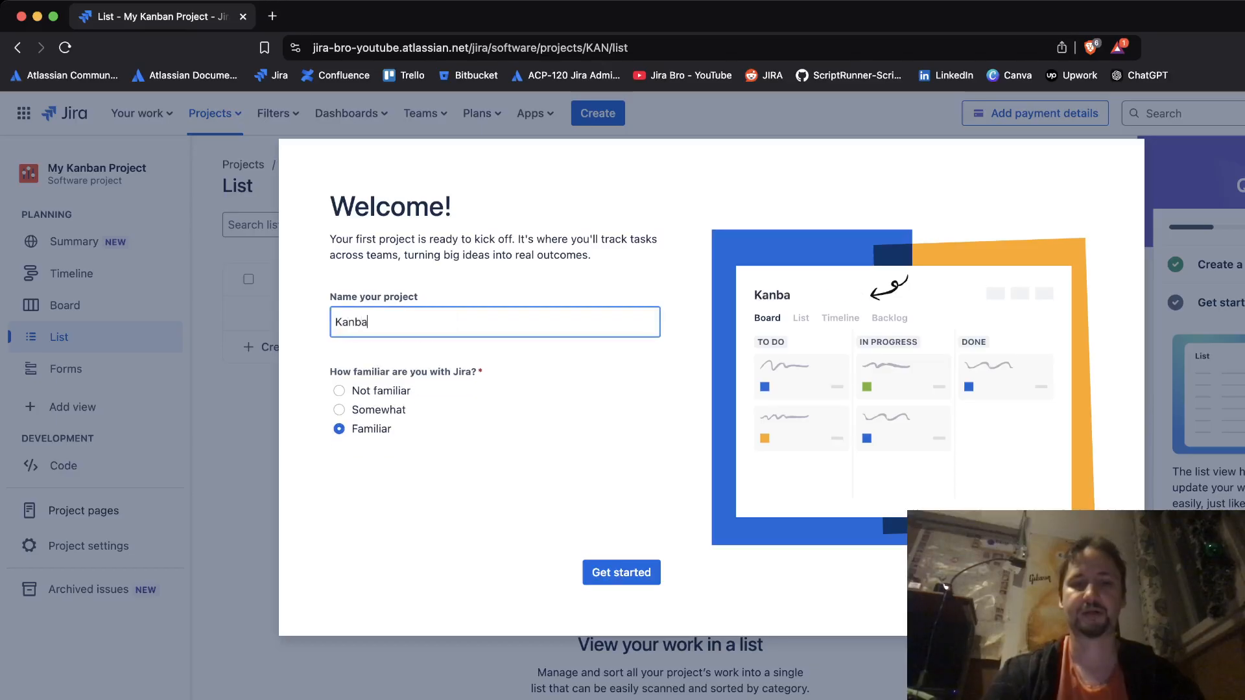
key("Return")
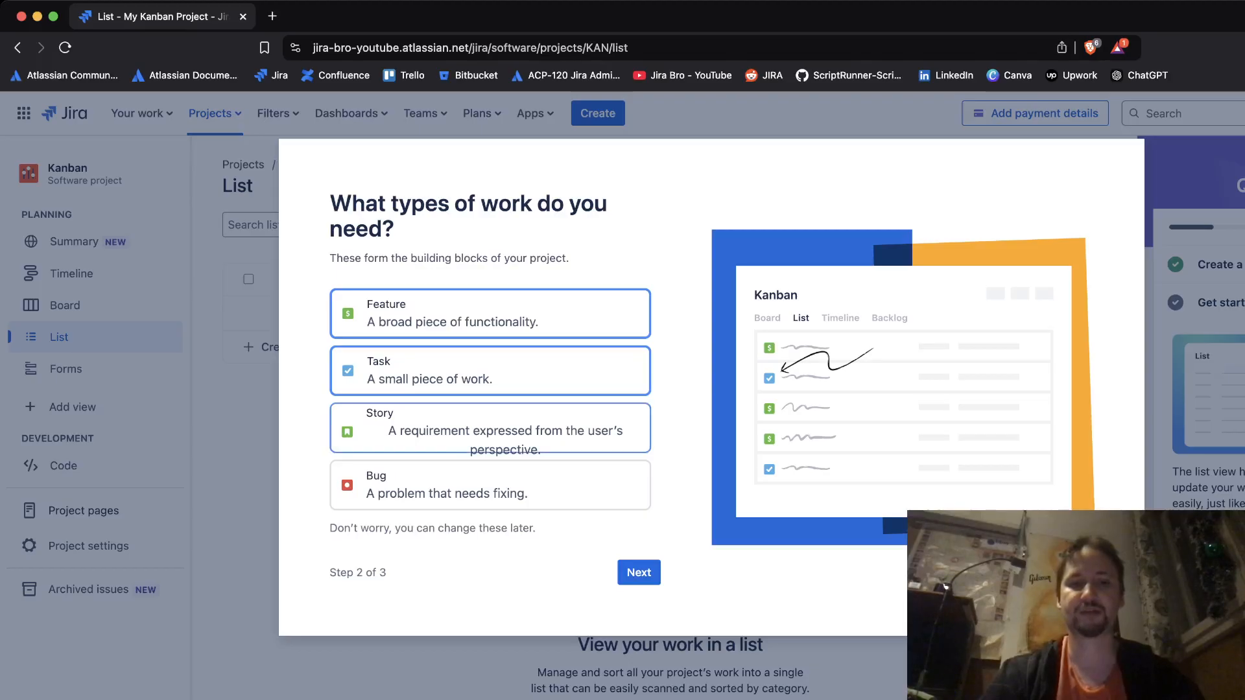
Step: Choose only Task and Story as the project's work types and continue to status setup
left_click(466, 372)
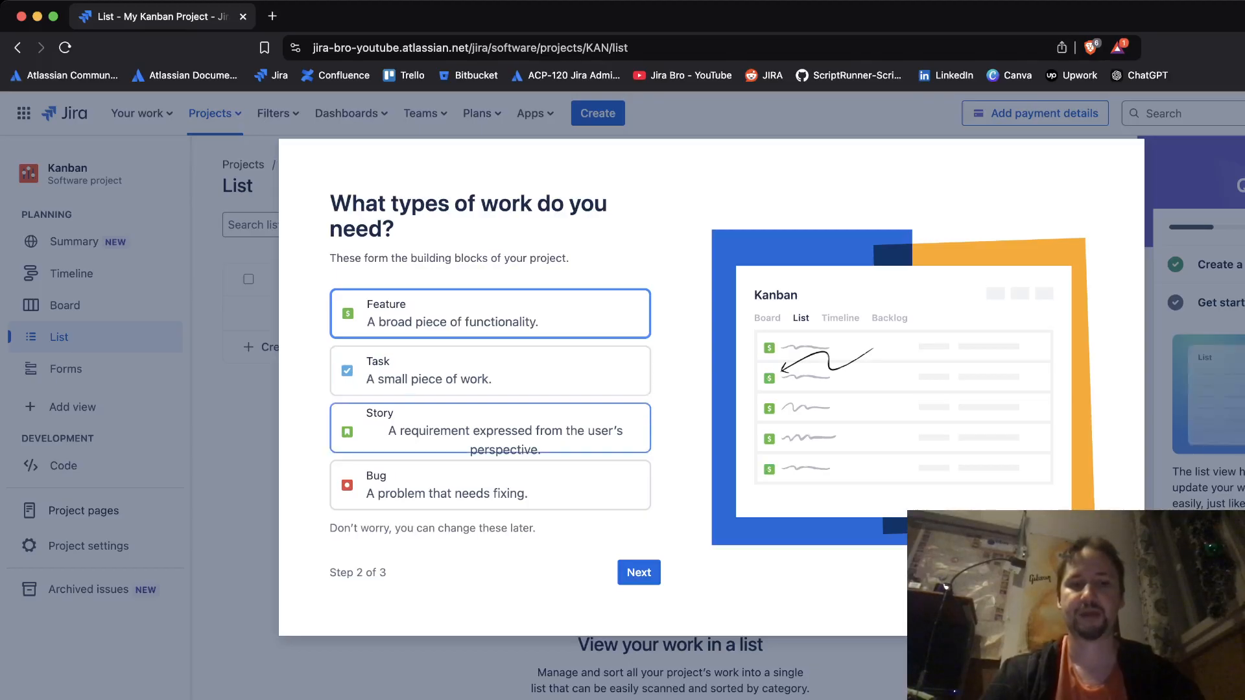
left_click(475, 318)
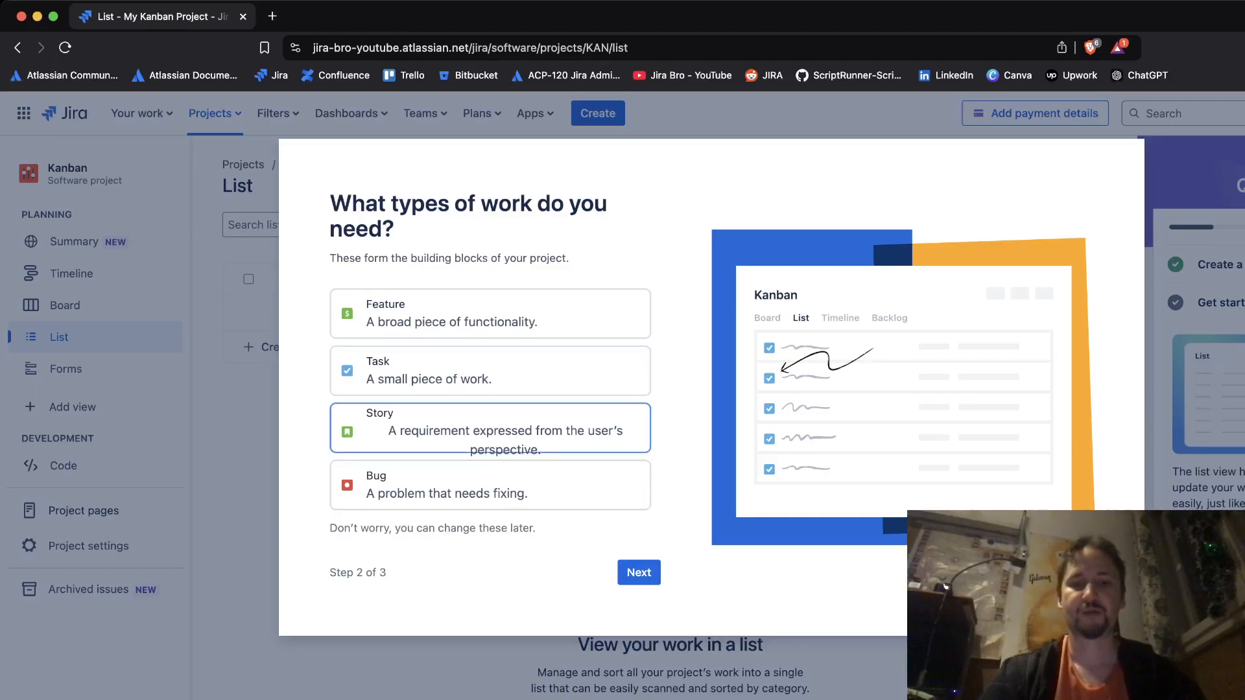
left_click(490, 428)
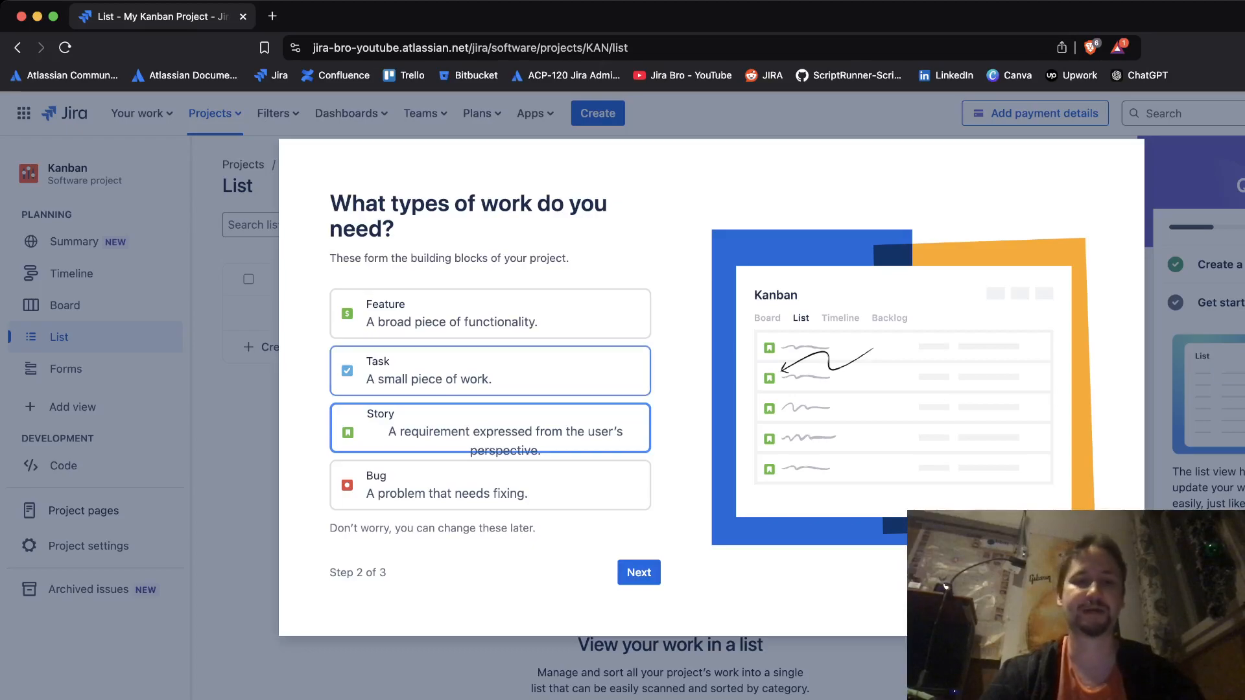
left_click(490, 371)
left_click(638, 572)
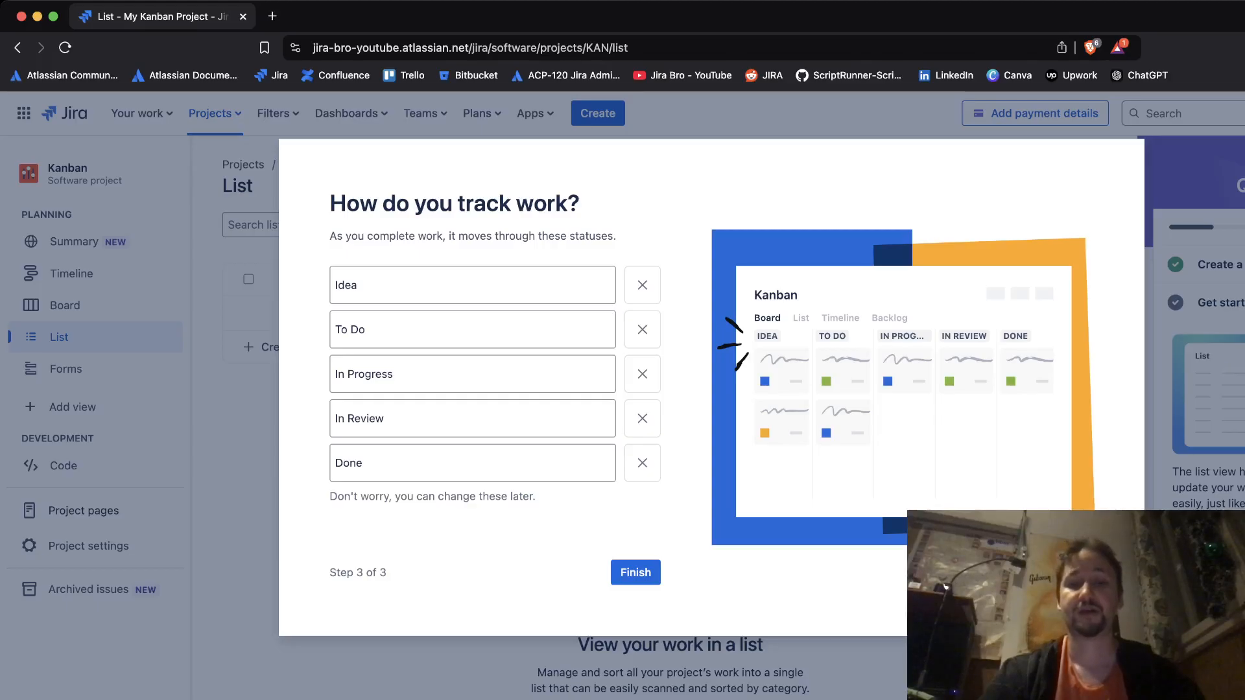
Step: Finish the project setup with the default statuses and open the project's board without creating an issue
key("Return")
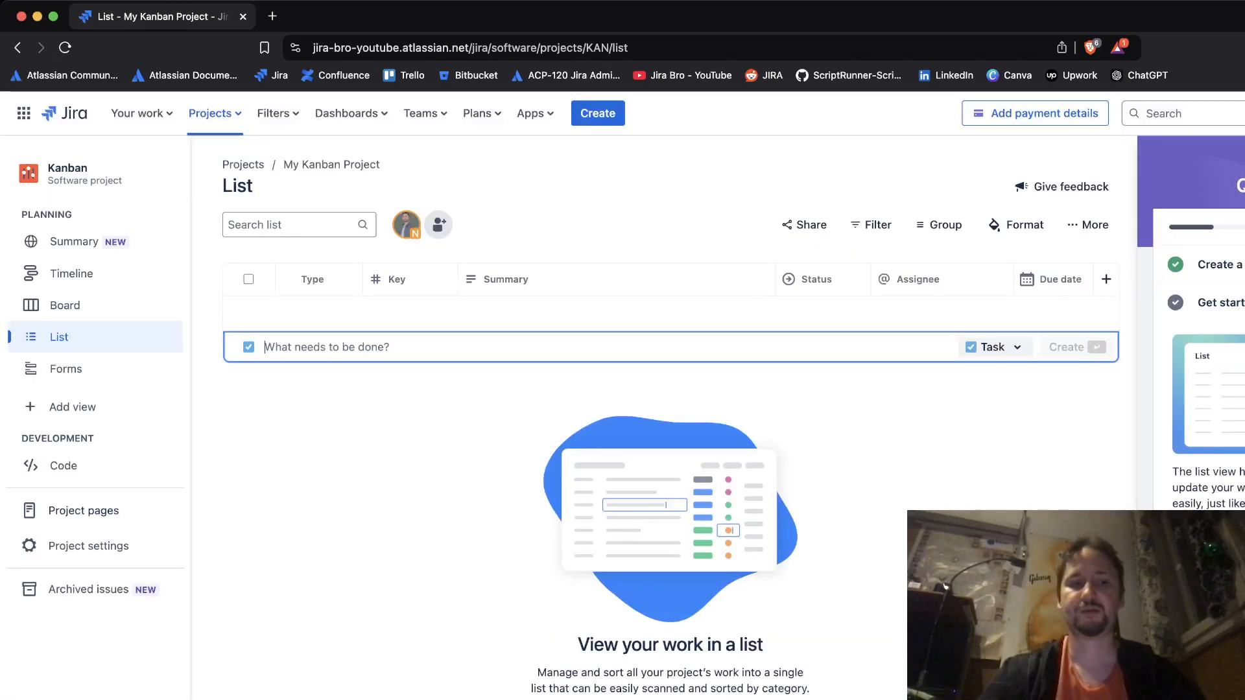
left_click(64, 305)
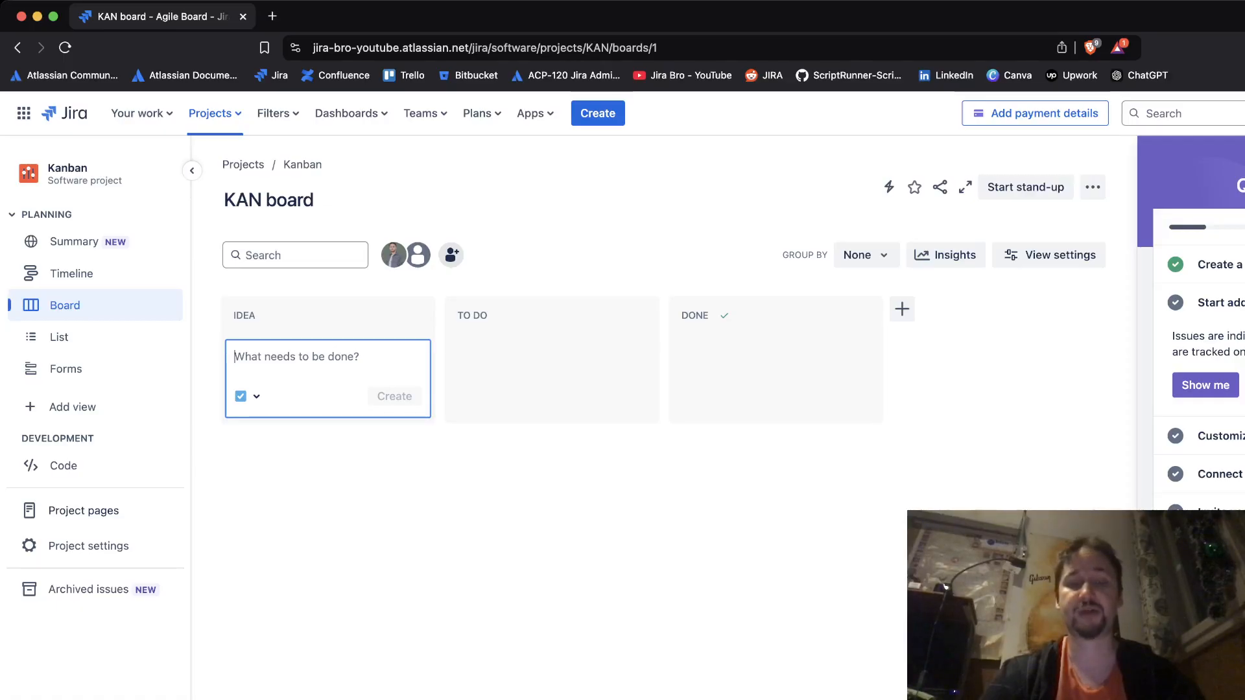
key("Escape")
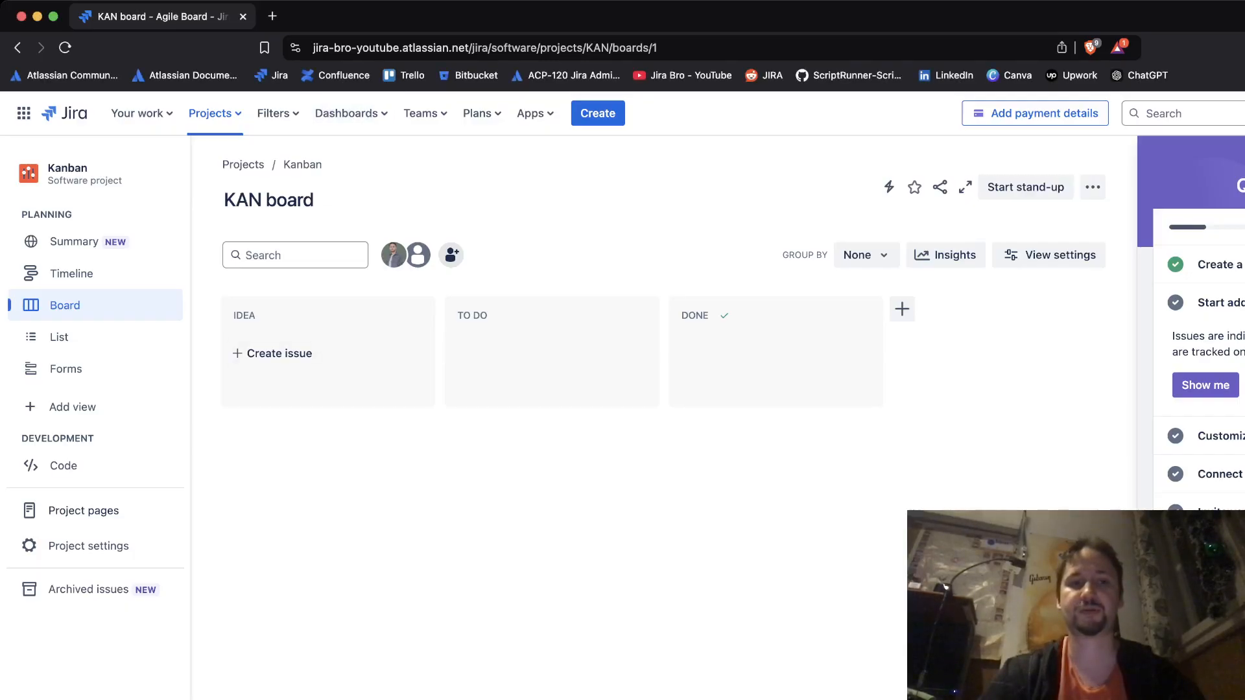
Step: Switch to Atlassian Administration, close the Jira board's browser tab and open the products list of the one-atlas-mcba organization
left_click(23, 113)
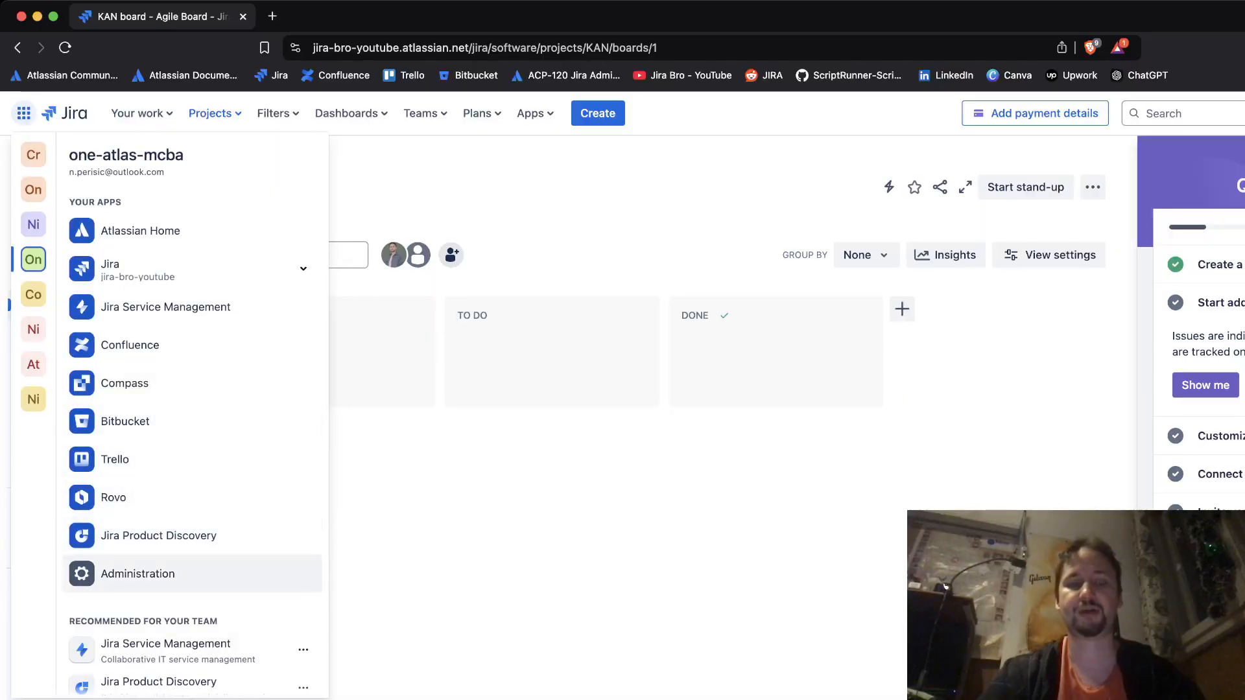
left_click(137, 573)
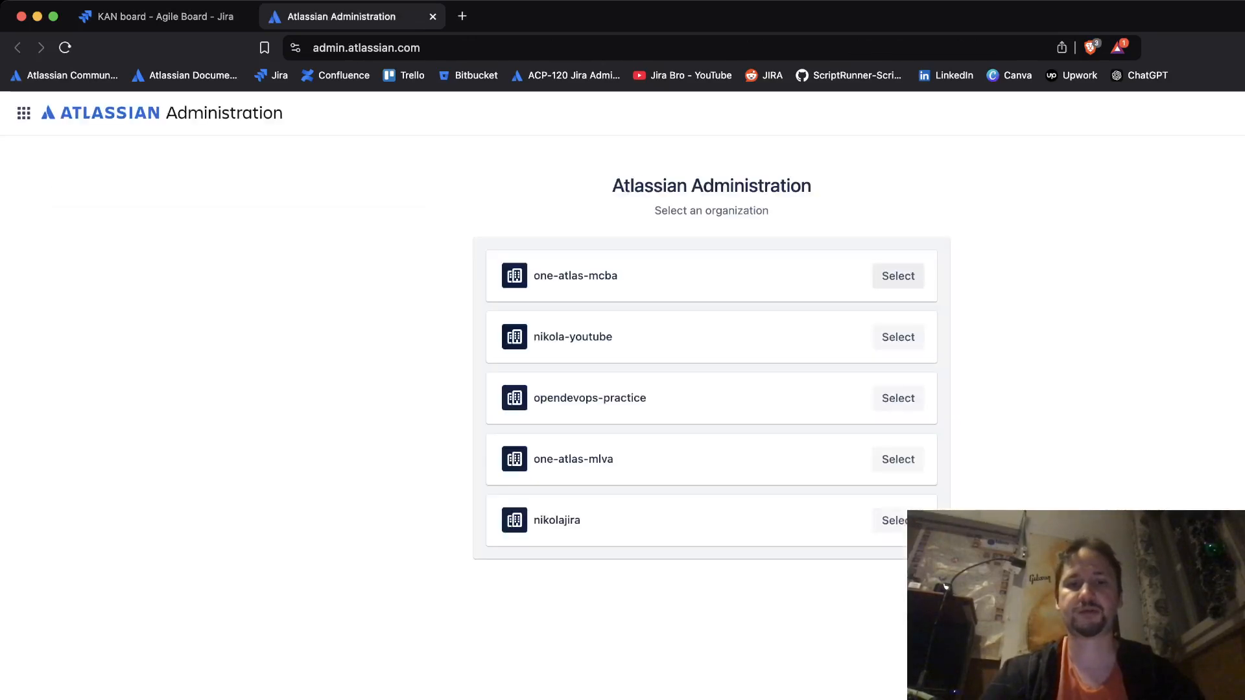
left_click(898, 275)
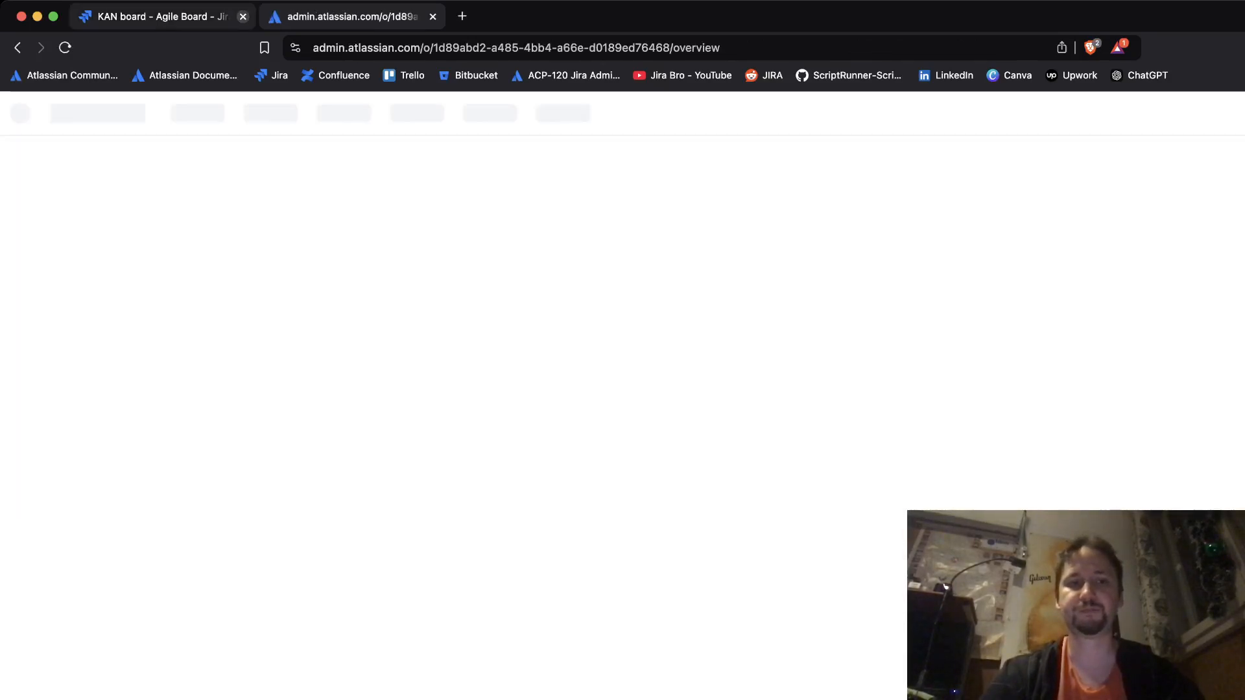
left_click(242, 16)
left_click(564, 111)
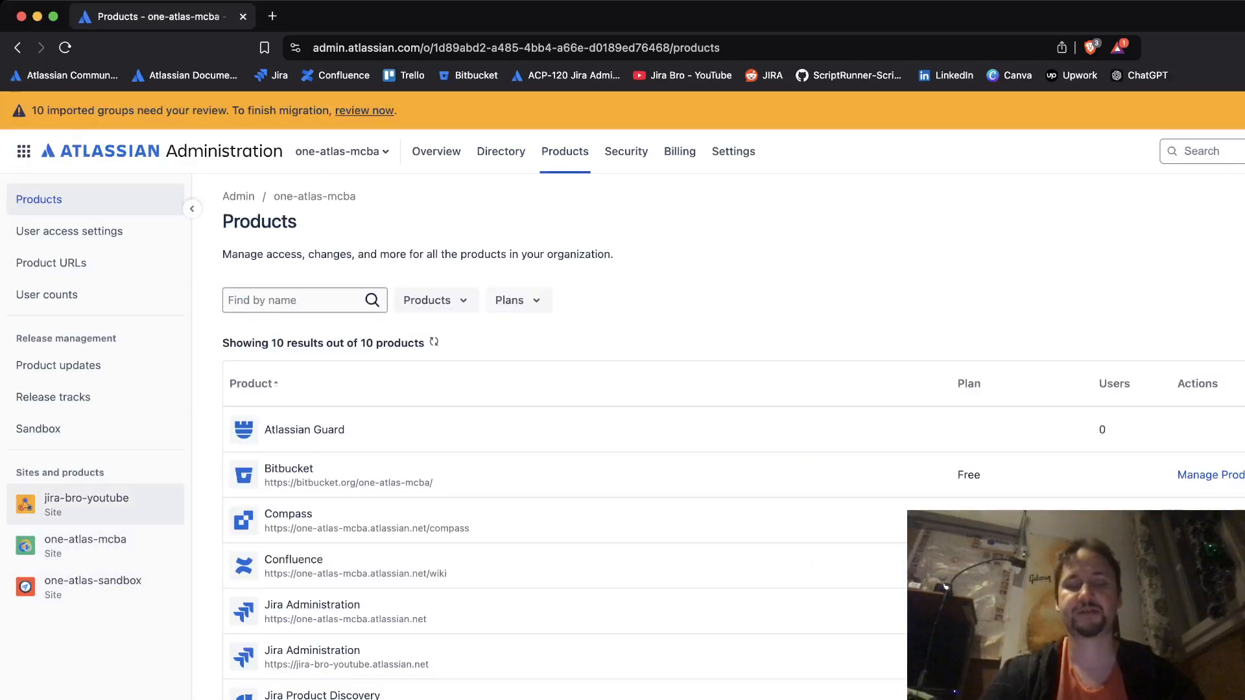
Step: View the admin settings of the jira-bro-youtube site and return to the organization's products list
left_click(86, 504)
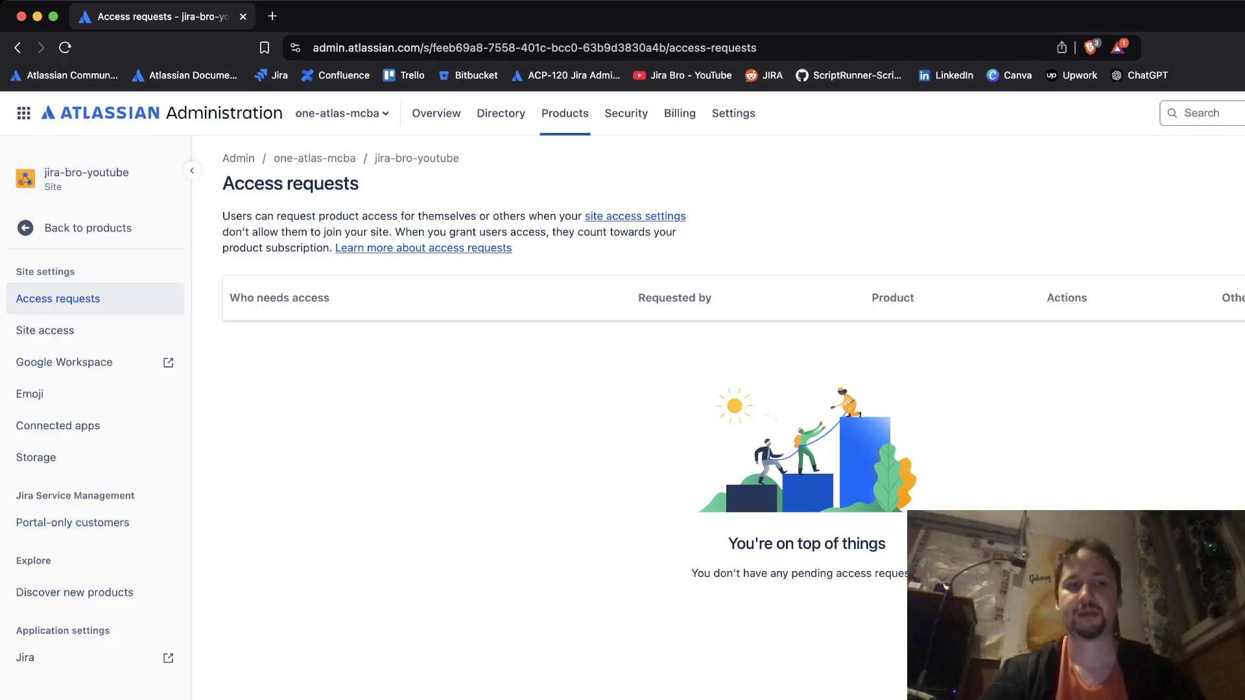
left_click(88, 228)
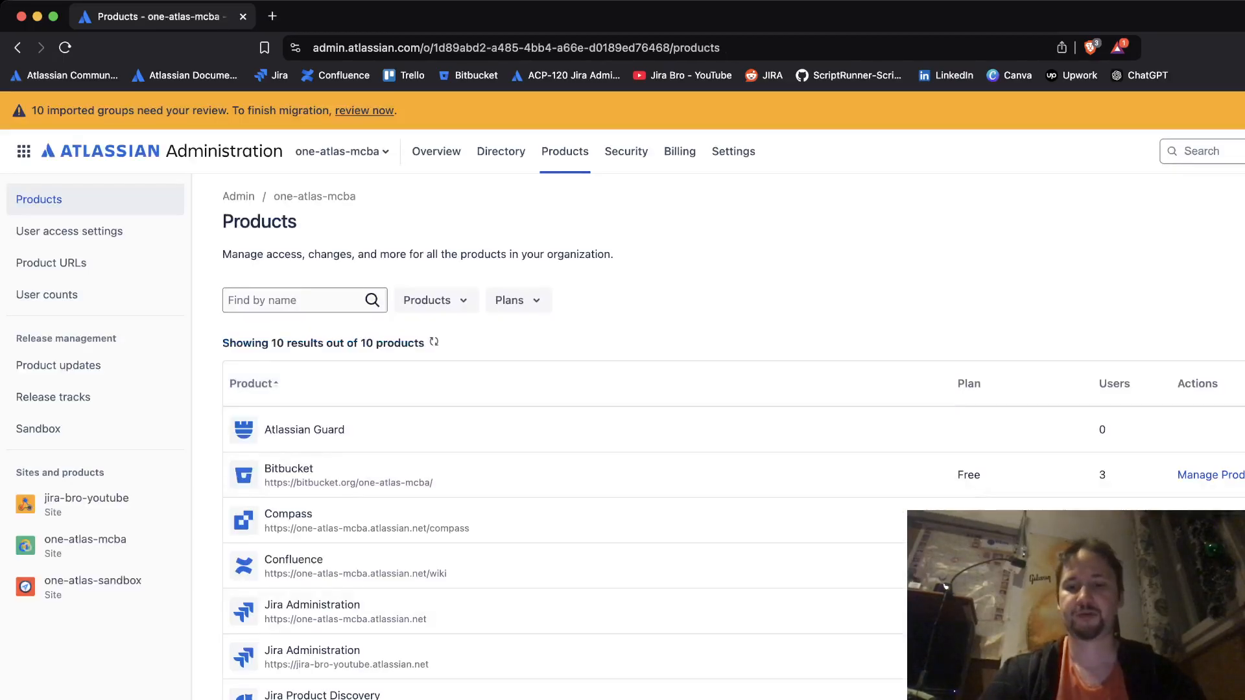